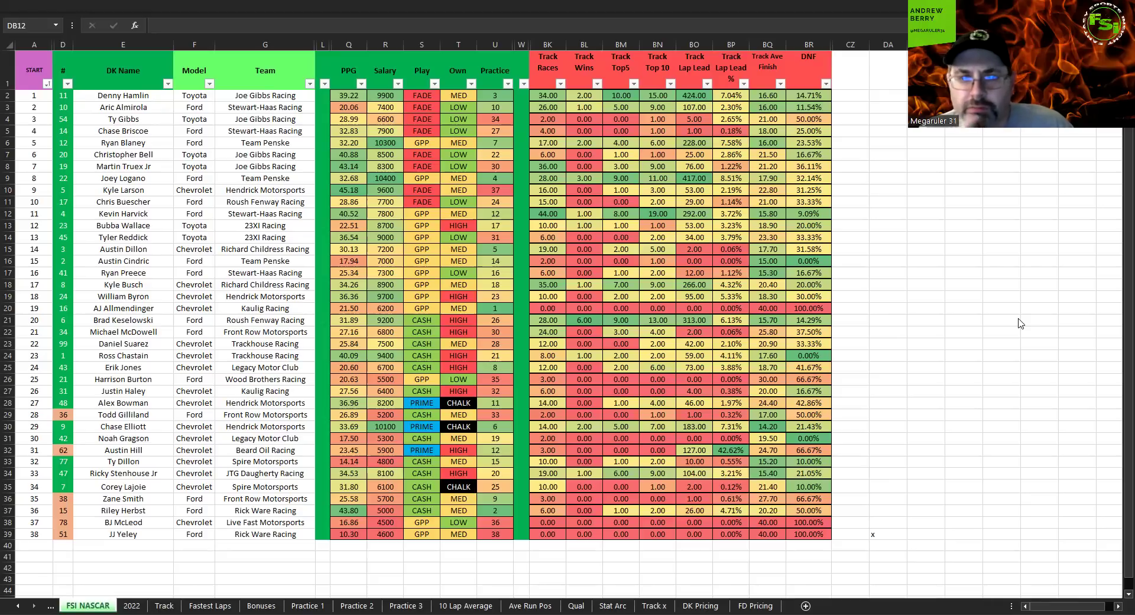
Change the Practice column header in U1 to "Track Rank"
{"action": "left_click", "coordinate": [494, 71]}
{"action": "key", "text": "BackSpace"}
{"action": "type", "text": "Track Rank"}
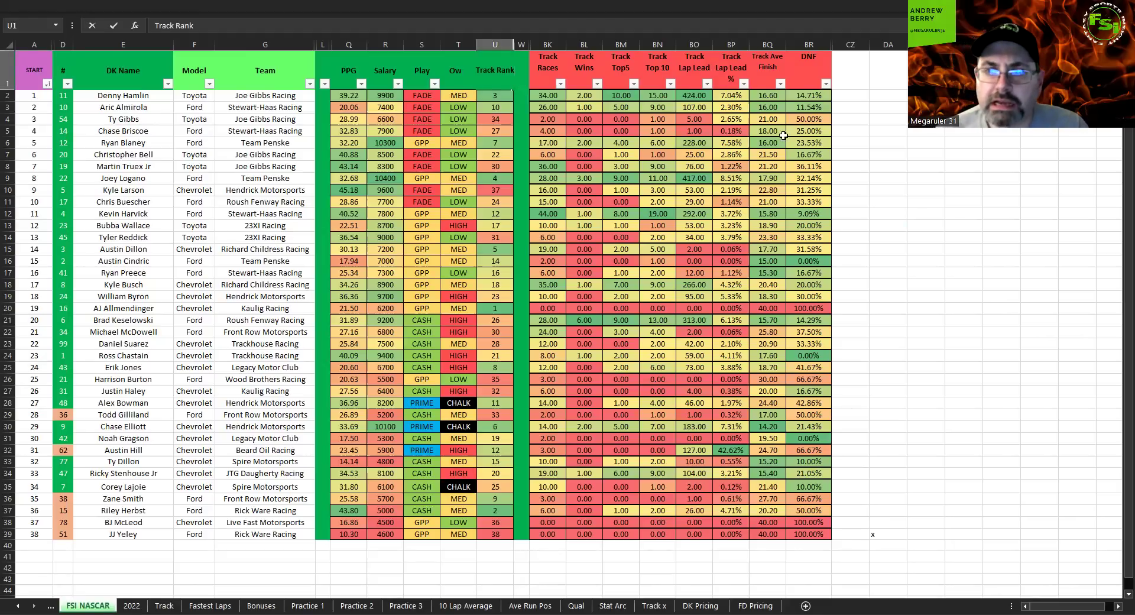
{"action": "left_click", "coordinate": [762, 308]}
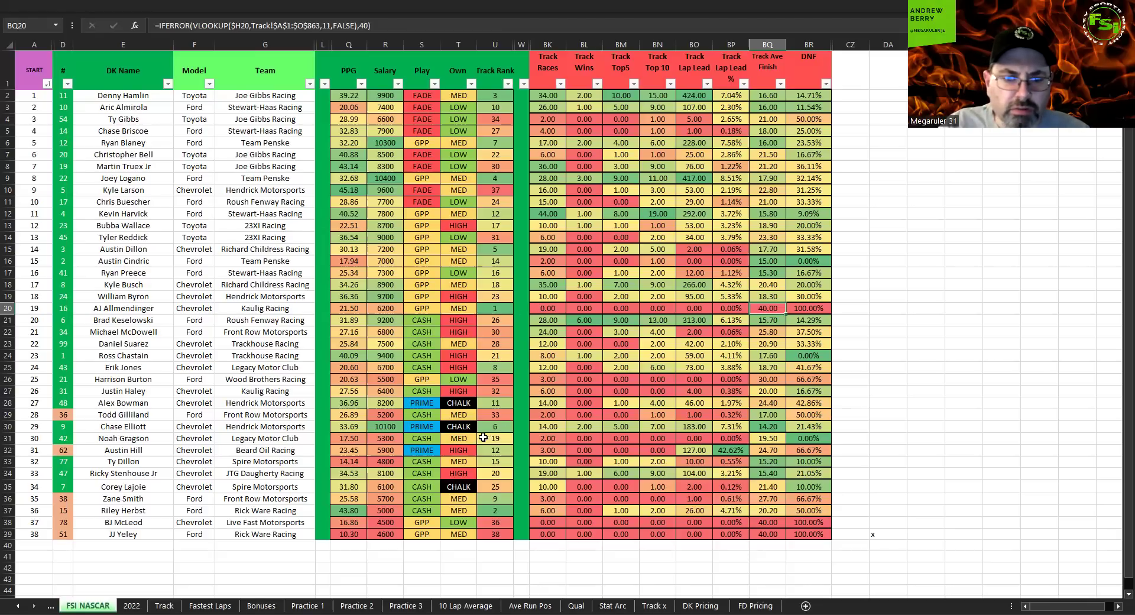
Look through the driver history on the Track sheet and return to the FSI NASCAR sheet
{"action": "left_click", "coordinate": [164, 605]}
{"action": "scroll", "coordinate": [169, 387], "scroll_direction": "up", "scroll_amount": 20}
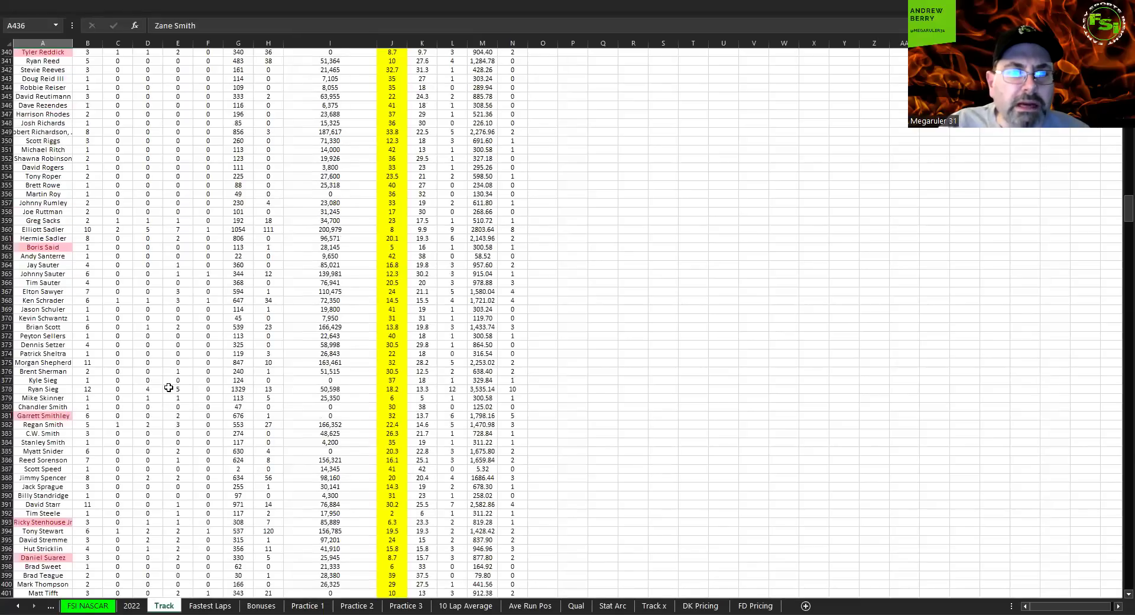
{"action": "scroll", "coordinate": [169, 387], "scroll_direction": "up", "scroll_amount": 20}
{"action": "scroll", "coordinate": [168, 387], "scroll_direction": "up", "scroll_amount": 20}
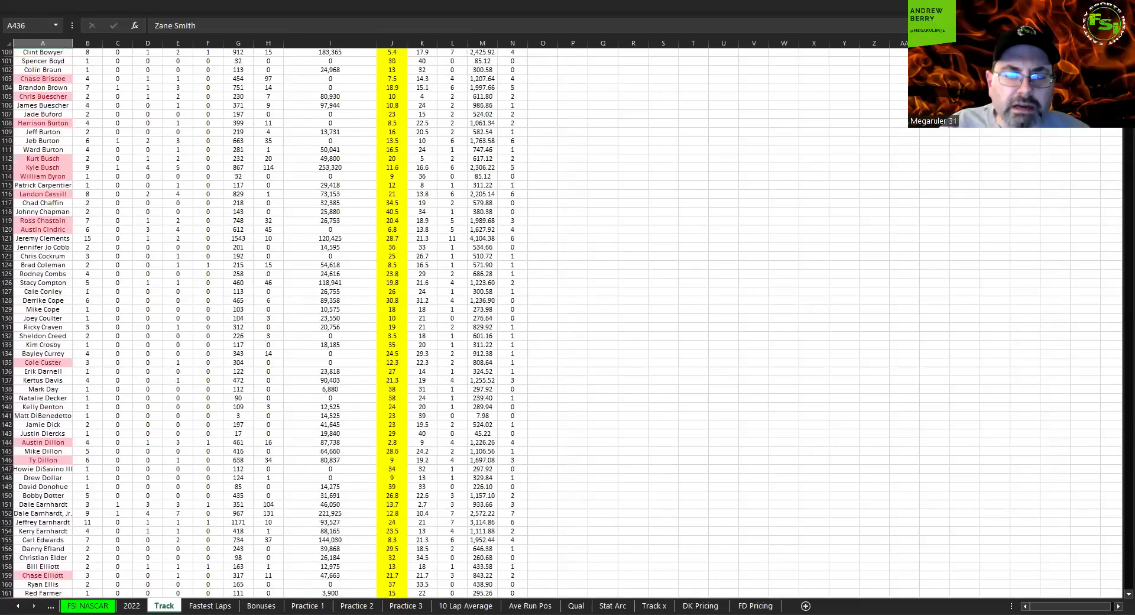
{"action": "left_click", "coordinate": [88, 606]}
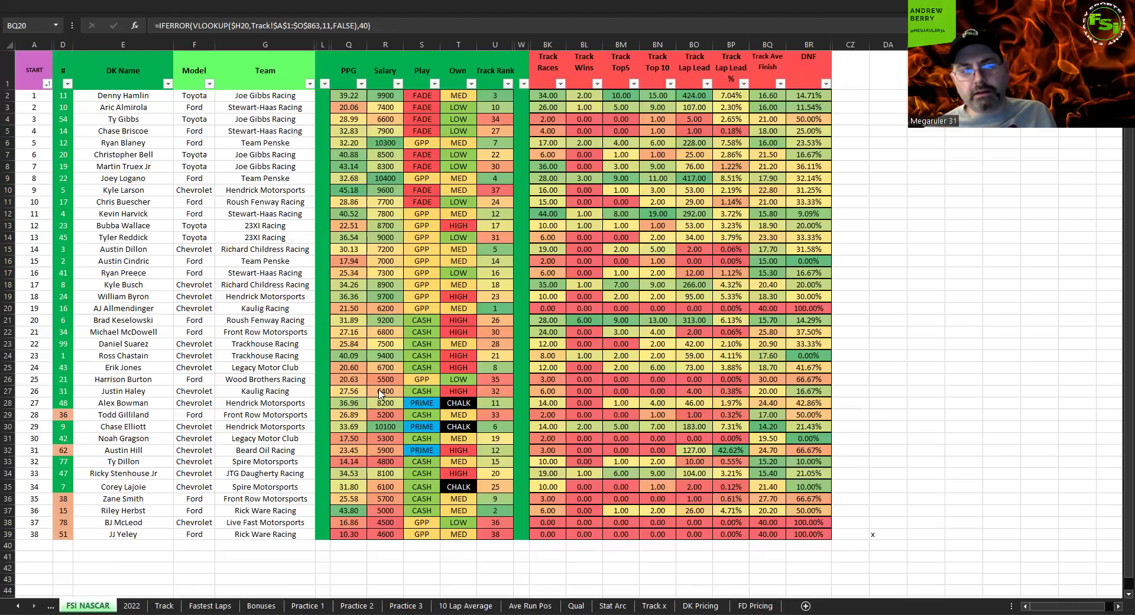
Unhide the columns between G and L on the FSI NASCAR sheet
{"action": "left_click", "coordinate": [281, 45]}
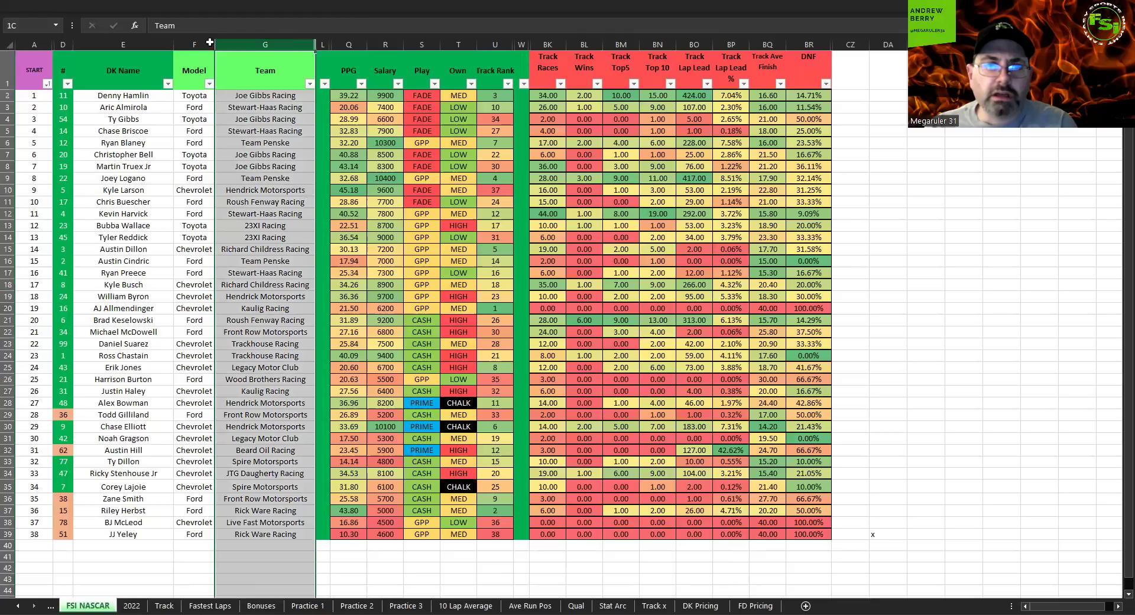
{"action": "left_click", "coordinate": [313, 45]}
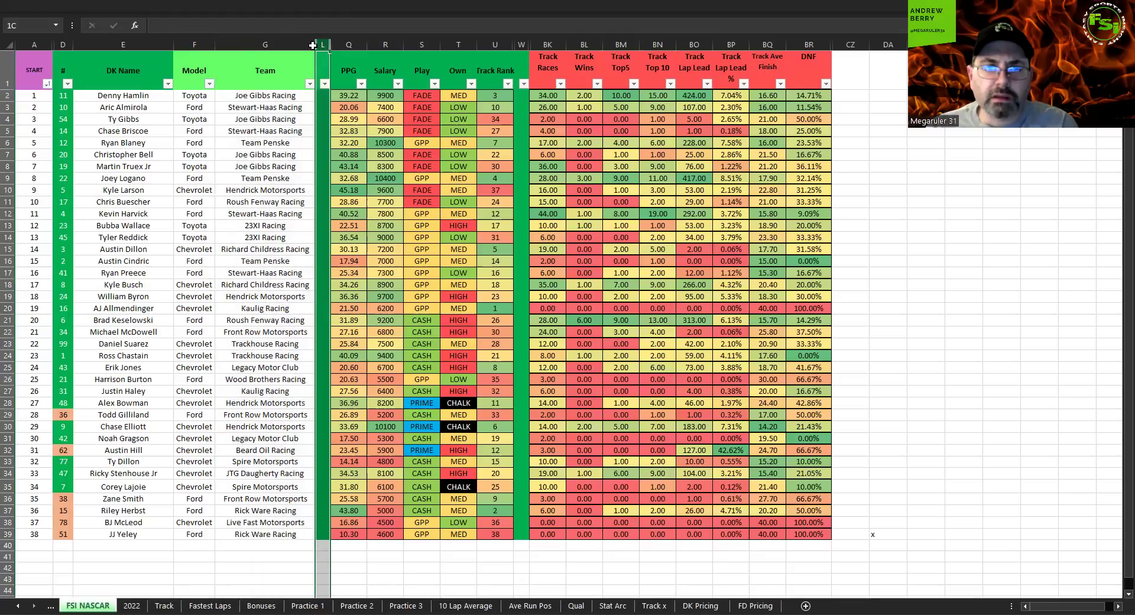
{"action": "left_click_drag", "start_coordinate": [313, 45], "coordinate": [290, 45]}
{"action": "right_click", "coordinate": [307, 46]}
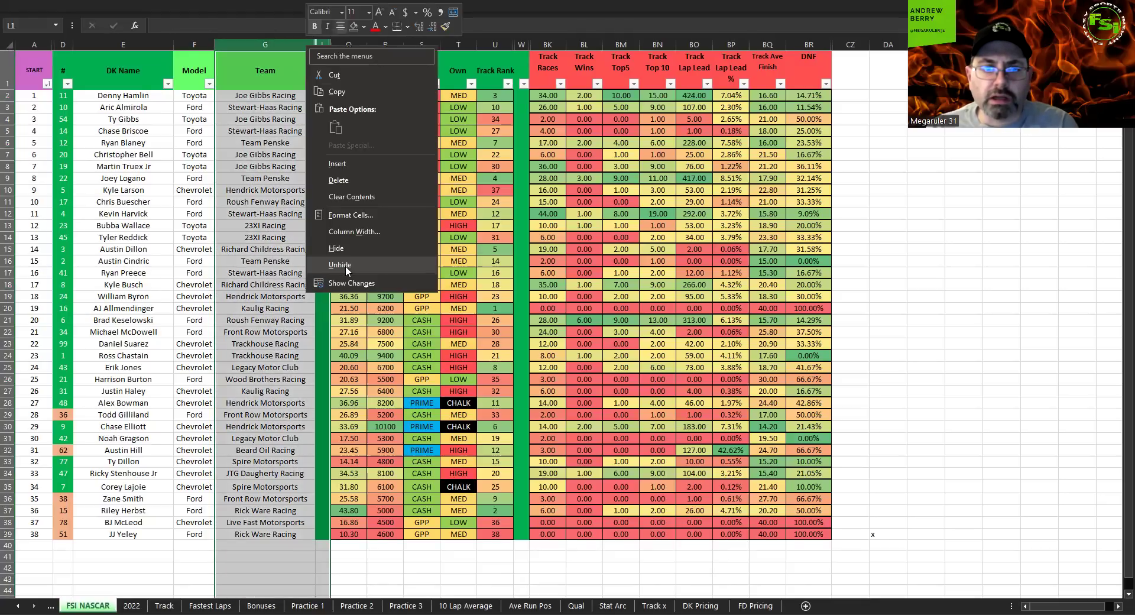
{"action": "left_click", "coordinate": [340, 264]}
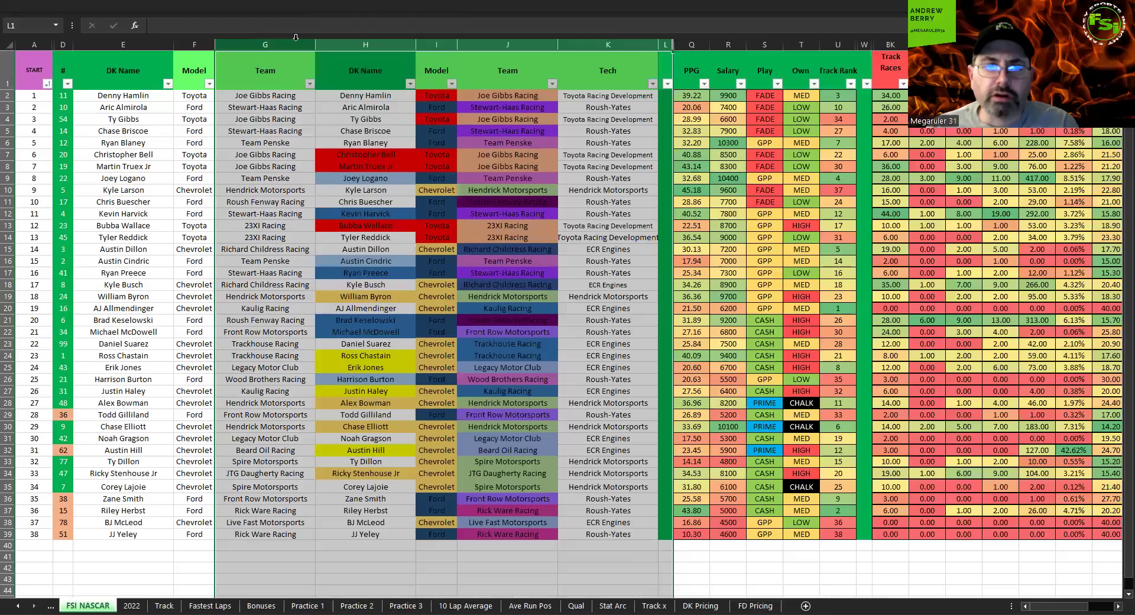
Hide the uncolored DK Name, Model and Team columns E through G
{"action": "left_click_drag", "start_coordinate": [264, 44], "coordinate": [139, 44]}
{"action": "right_click", "coordinate": [140, 54]}
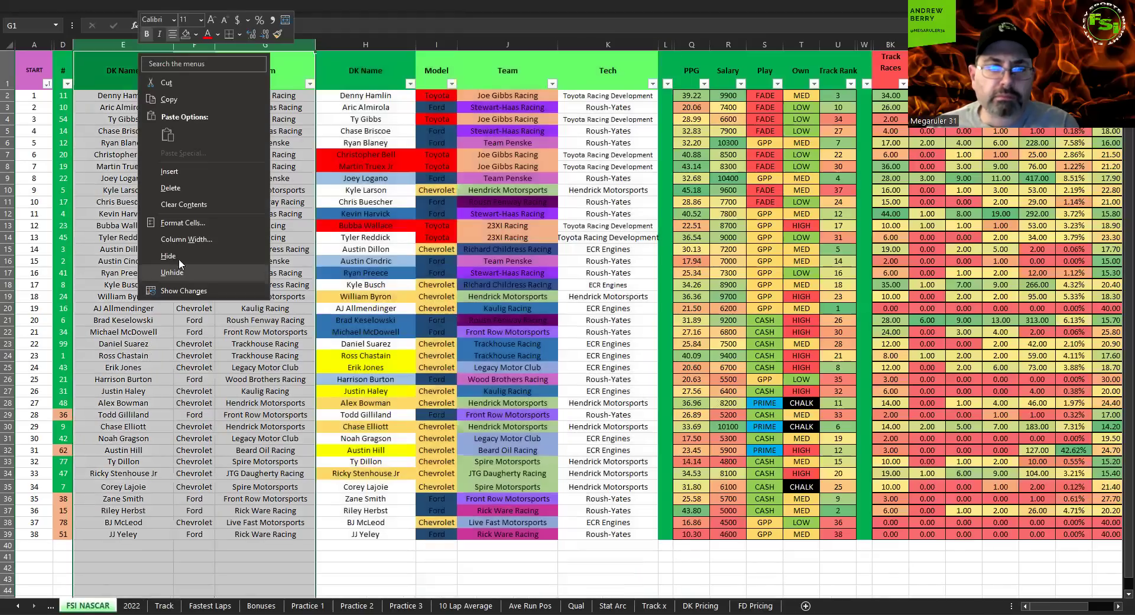
{"action": "left_click", "coordinate": [177, 255]}
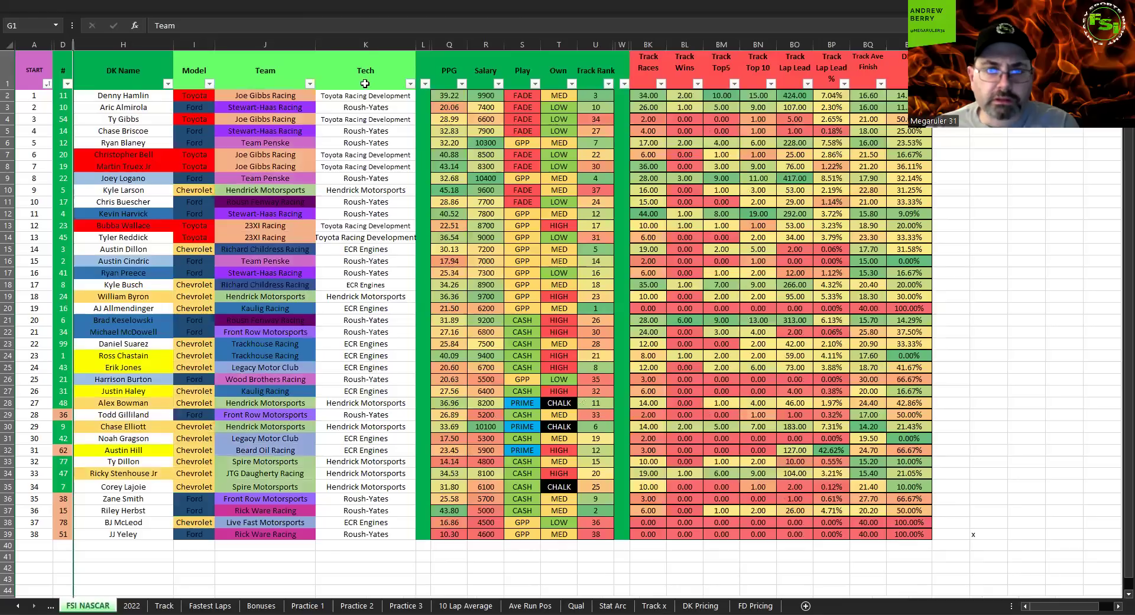
Hide the Tech column K
{"action": "left_click", "coordinate": [369, 42]}
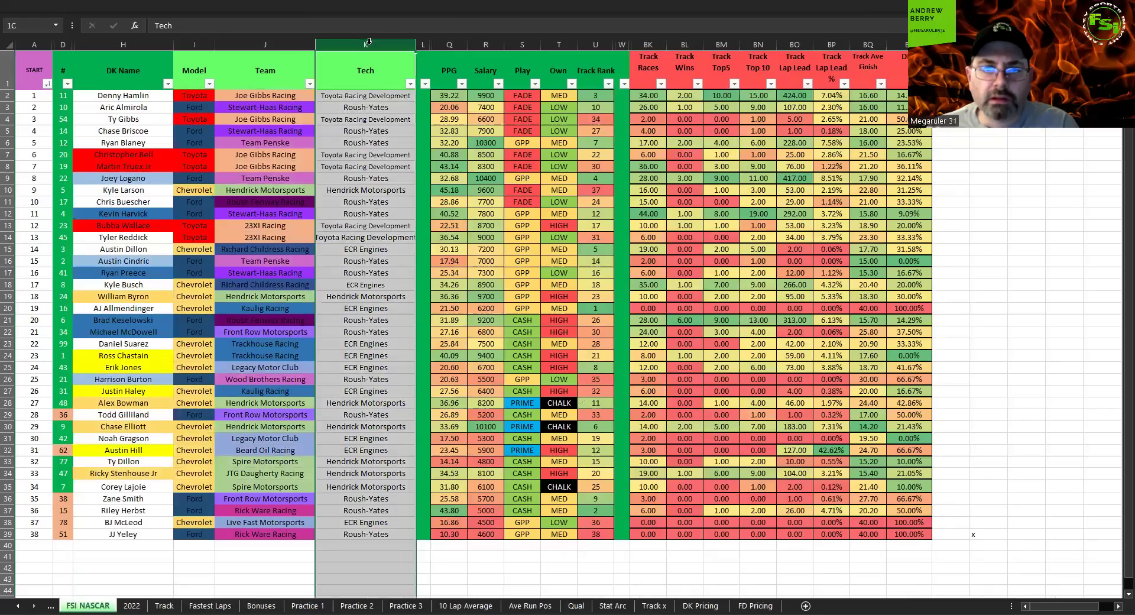
{"action": "right_click", "coordinate": [403, 260]}
{"action": "left_click", "coordinate": [403, 256]}
{"action": "left_click", "coordinate": [447, 317]}
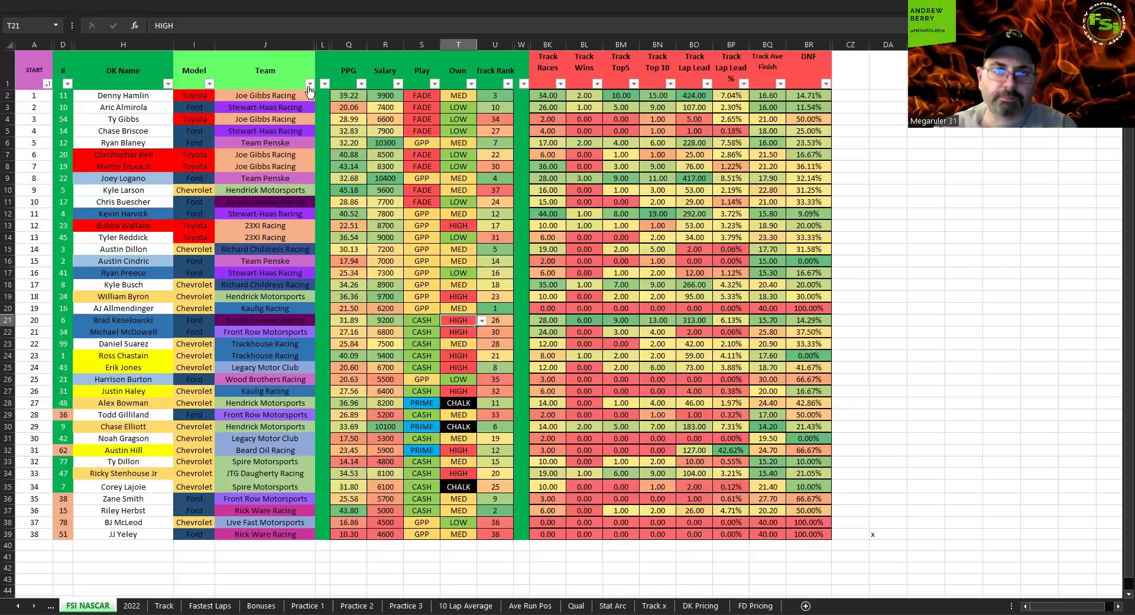
Sort the driver table alphabetically by Model and try sorting it by Team
{"action": "left_click", "coordinate": [209, 85]}
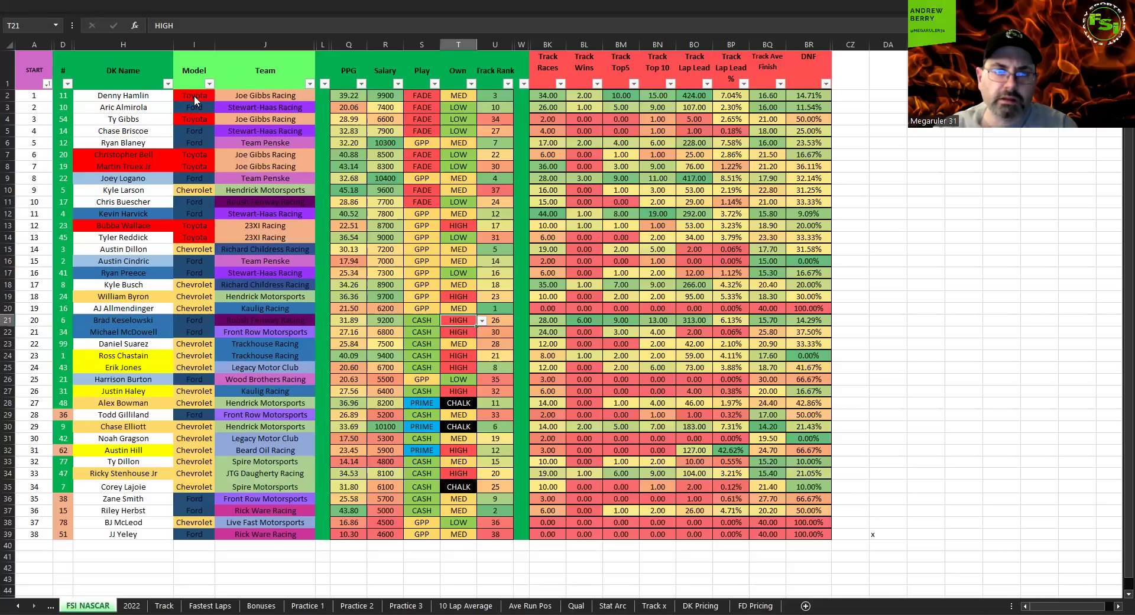
{"action": "key", "text": "s"}
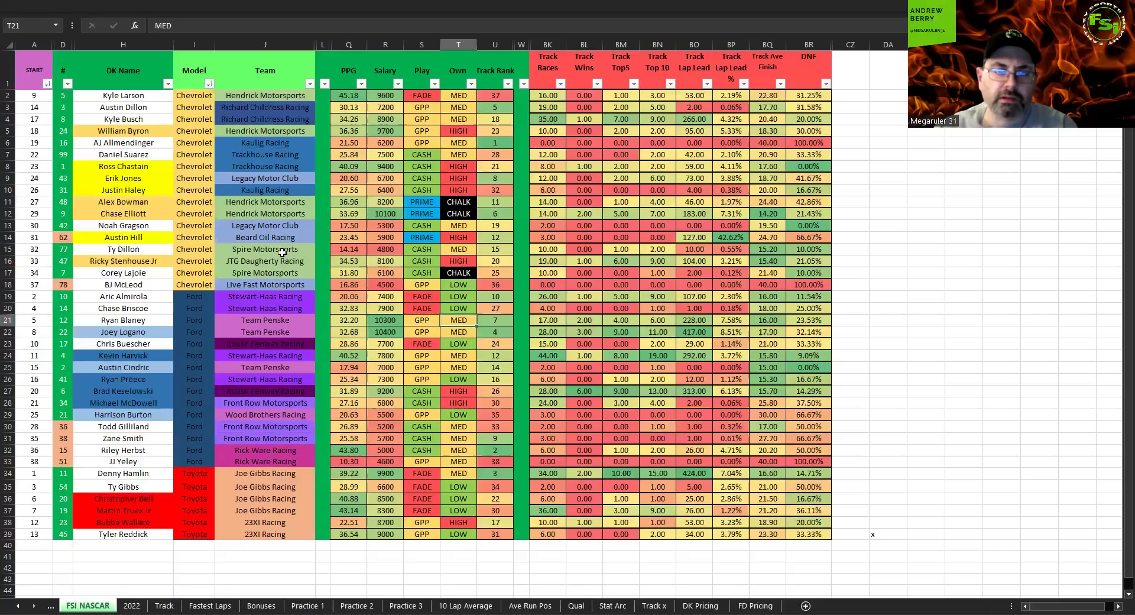
{"action": "left_click", "coordinate": [309, 84]}
{"action": "left_click", "coordinate": [213, 98]}
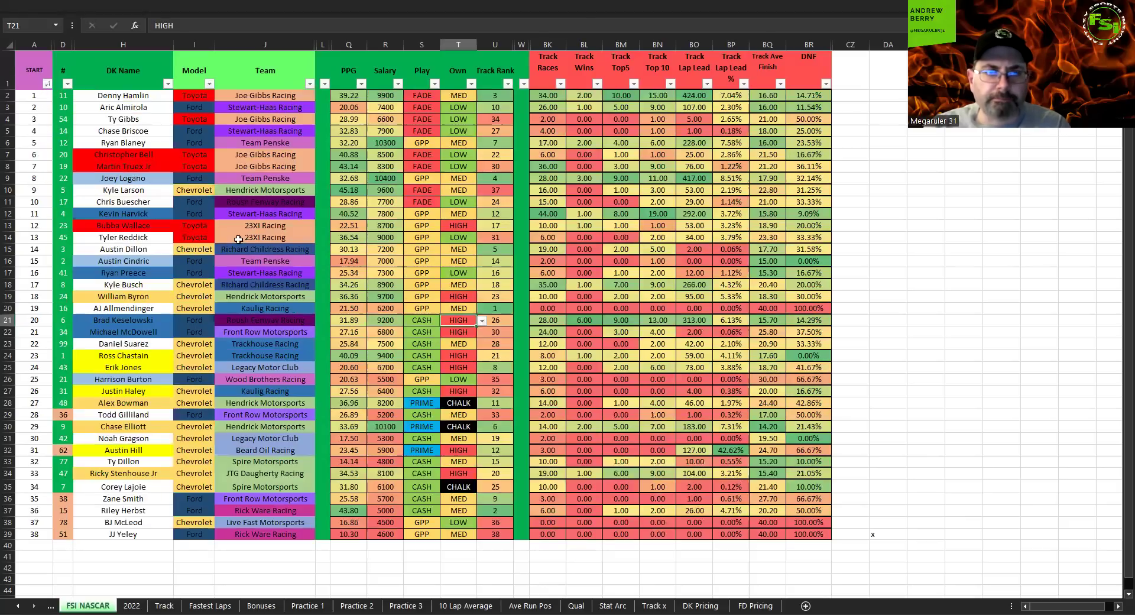
Examine the Model and Team entries together with the red and light-blue highlighted driver names
{"action": "left_click", "coordinate": [189, 167]}
{"action": "left_click_drag", "start_coordinate": [285, 250], "coordinate": [274, 260]}
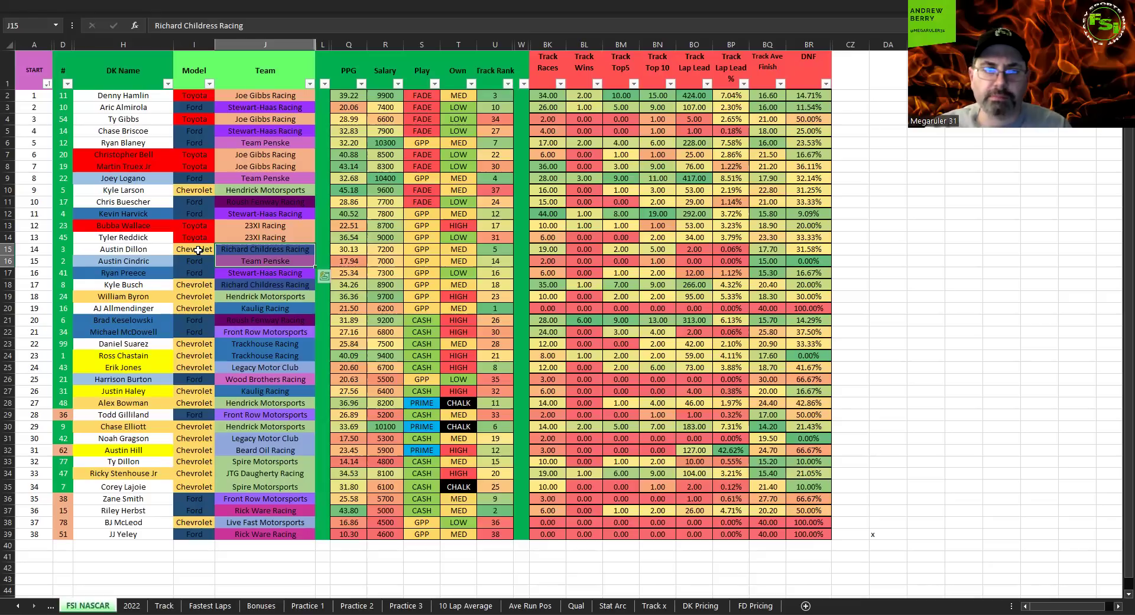
{"action": "left_click", "coordinate": [130, 227]}
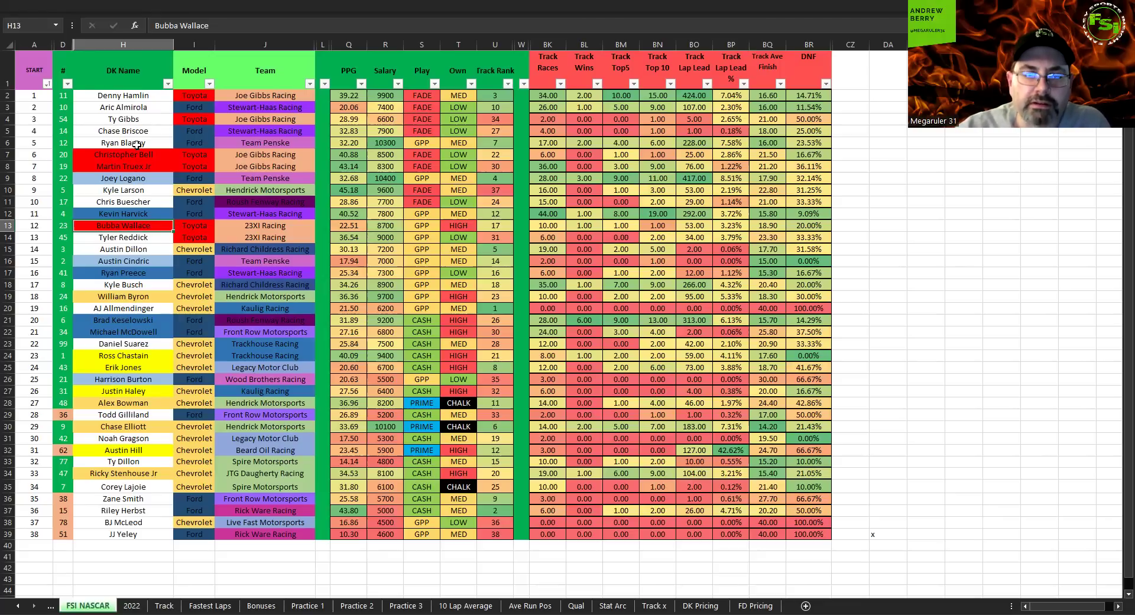
{"action": "left_click", "coordinate": [133, 182]}
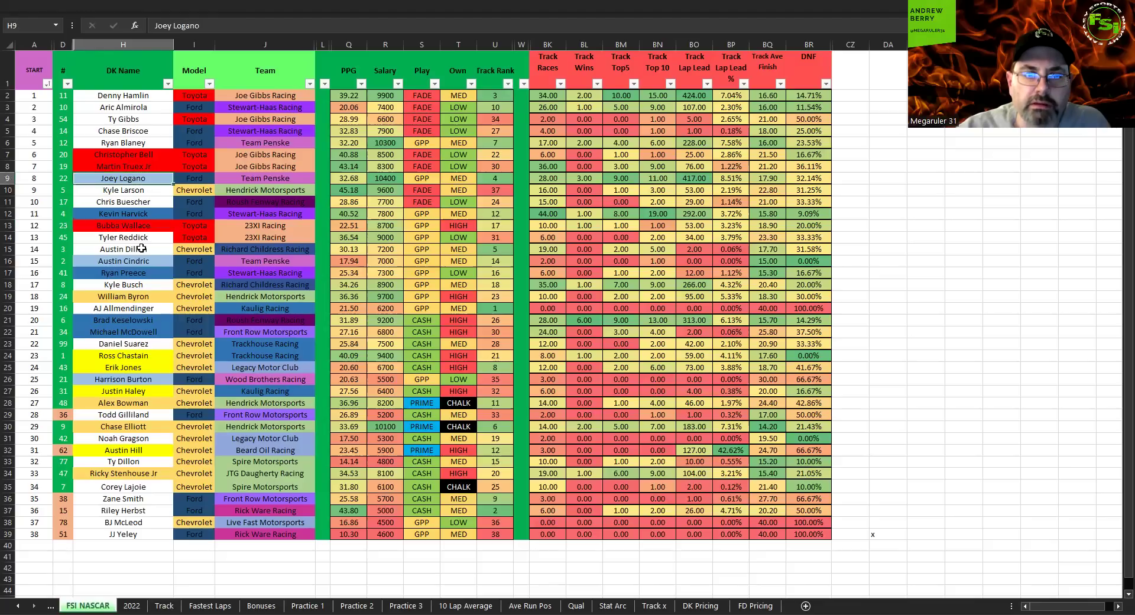
{"action": "left_click", "coordinate": [139, 265]}
{"action": "left_click", "coordinate": [143, 381]}
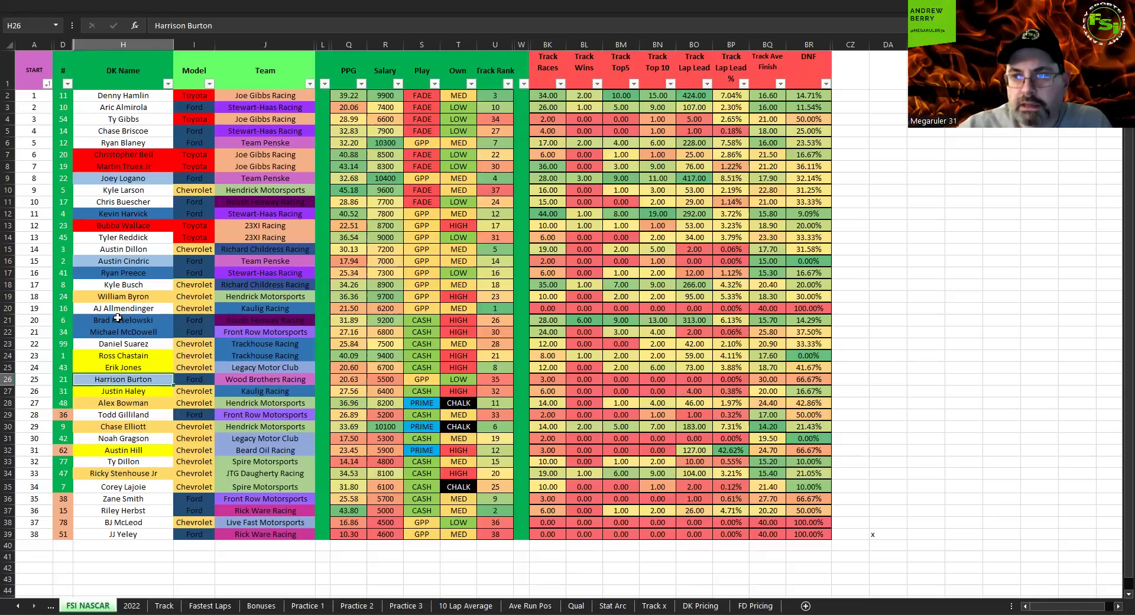
Examine the dark-blue highlighted Ford drivers in rows 12, 17, 21 and 22, comparing them with the unhighlighted driver in row 11
{"action": "left_click", "coordinate": [138, 213]}
{"action": "left_click", "coordinate": [134, 275]}
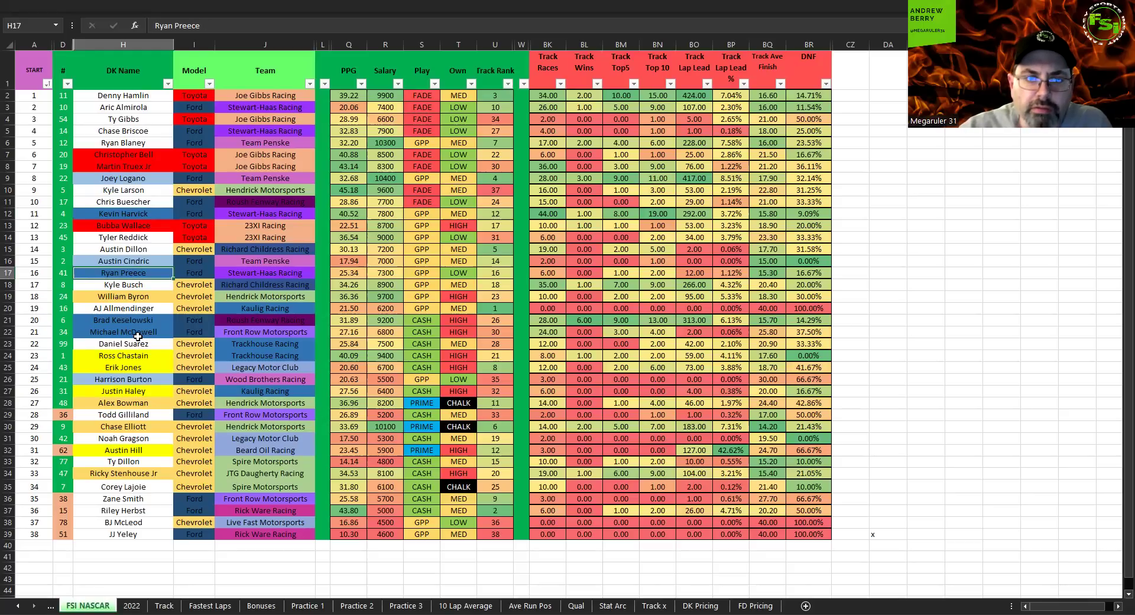
{"action": "left_click", "coordinate": [149, 320]}
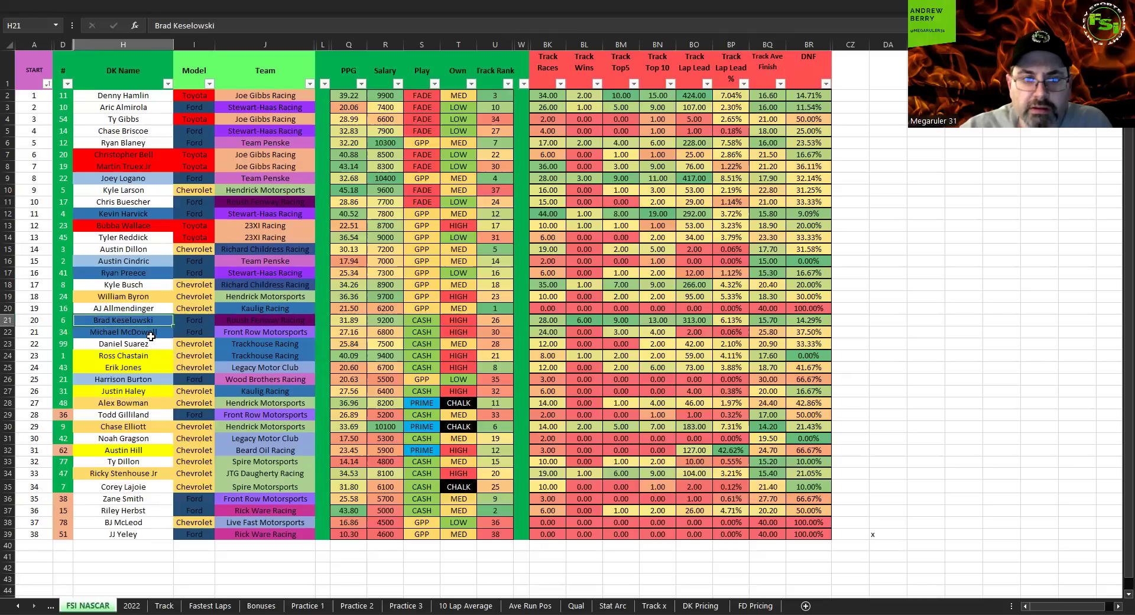
{"action": "left_click", "coordinate": [147, 334]}
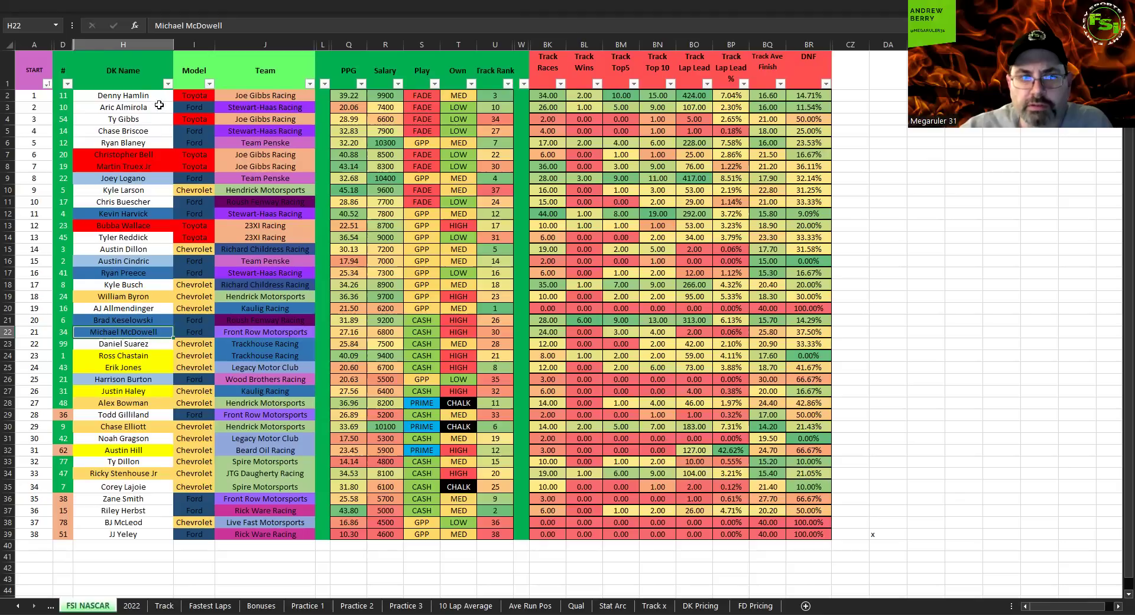
{"action": "left_click", "coordinate": [136, 201]}
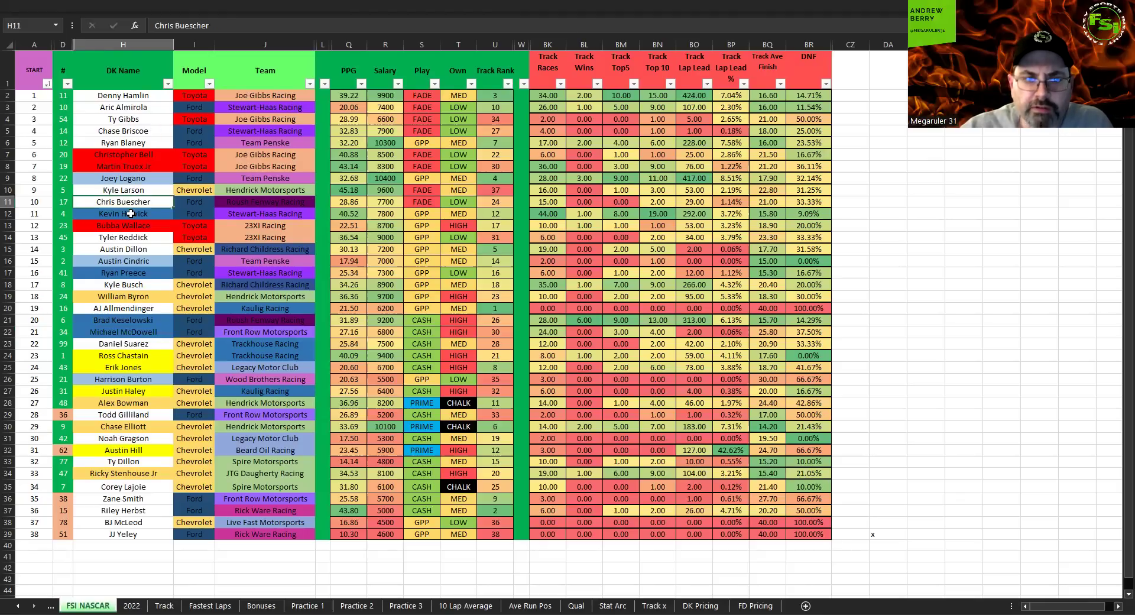
{"action": "left_click", "coordinate": [130, 213]}
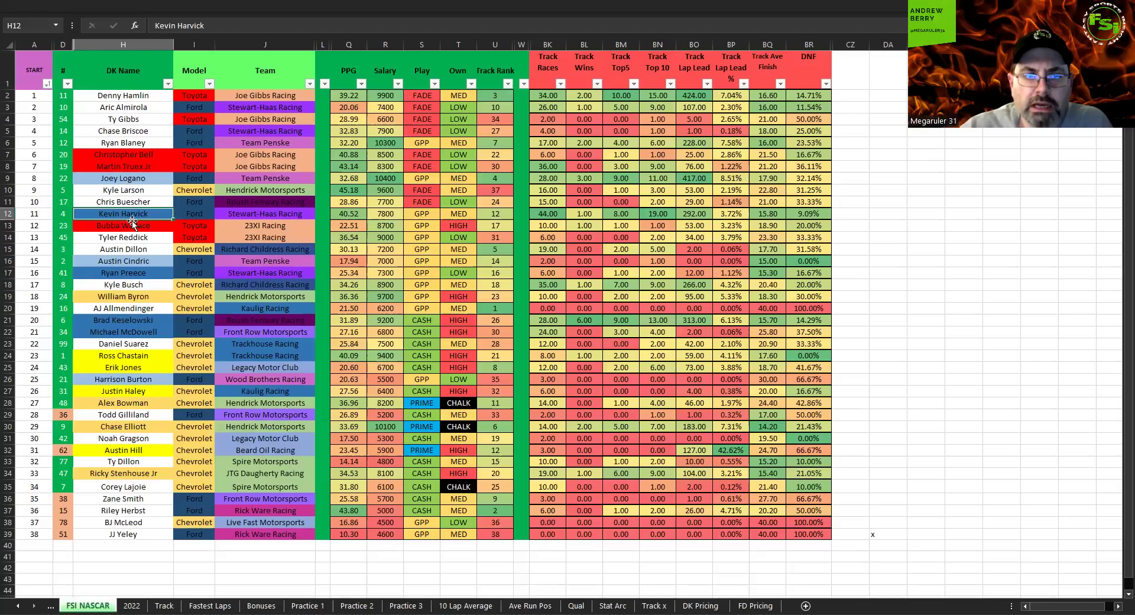
{"action": "left_click", "coordinate": [131, 274]}
{"action": "left_click", "coordinate": [137, 320]}
{"action": "left_click", "coordinate": [137, 332]}
Examine the Trackhouse Racing entry and the gold and yellow highlighted Chevrolet drivers down to row 34
{"action": "left_click", "coordinate": [249, 356]}
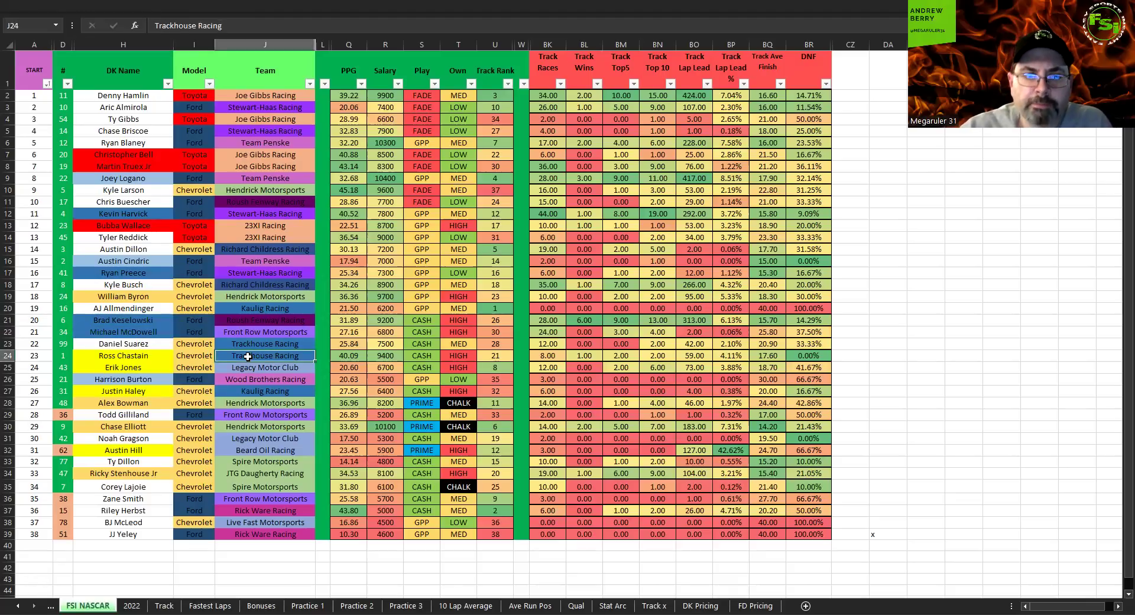
{"action": "left_click", "coordinate": [123, 296]}
{"action": "left_click", "coordinate": [143, 400]}
{"action": "left_click", "coordinate": [145, 428]}
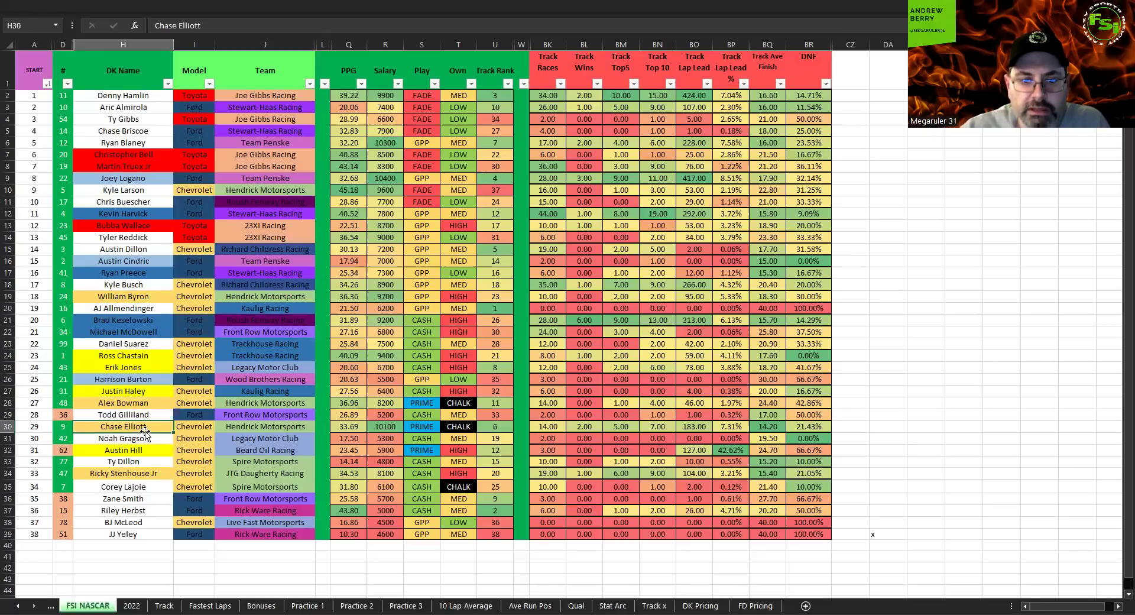
{"action": "left_click", "coordinate": [144, 475]}
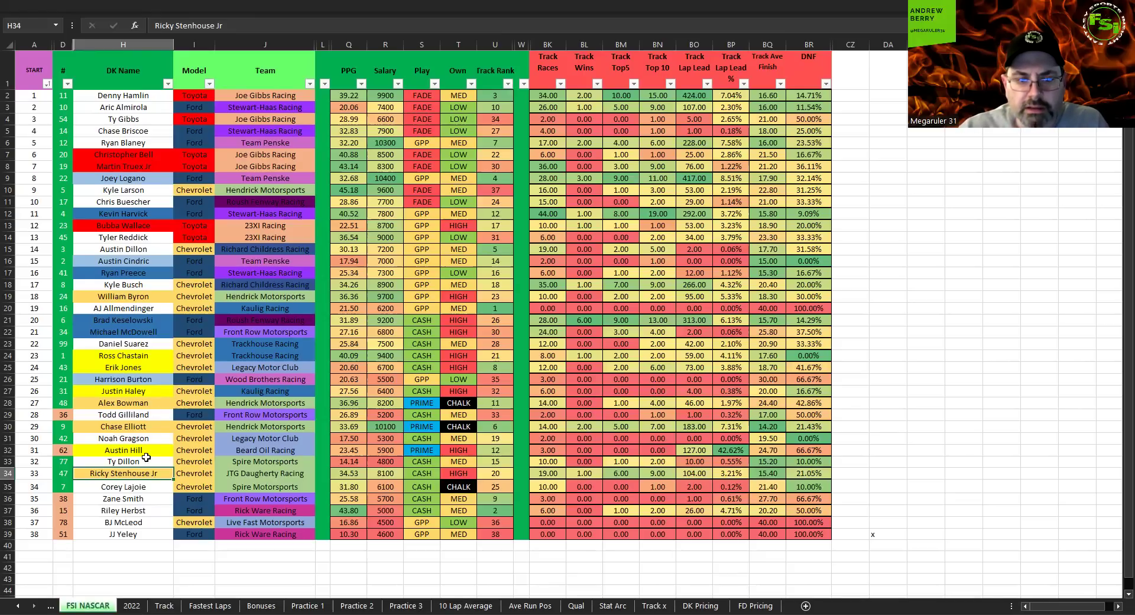
{"action": "left_click", "coordinate": [145, 450]}
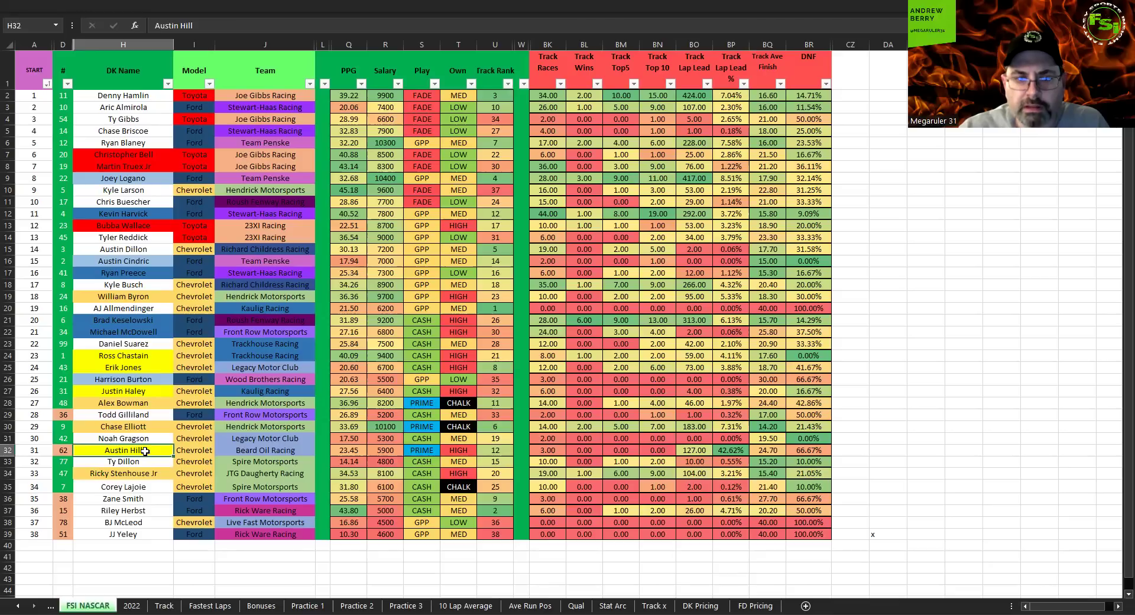